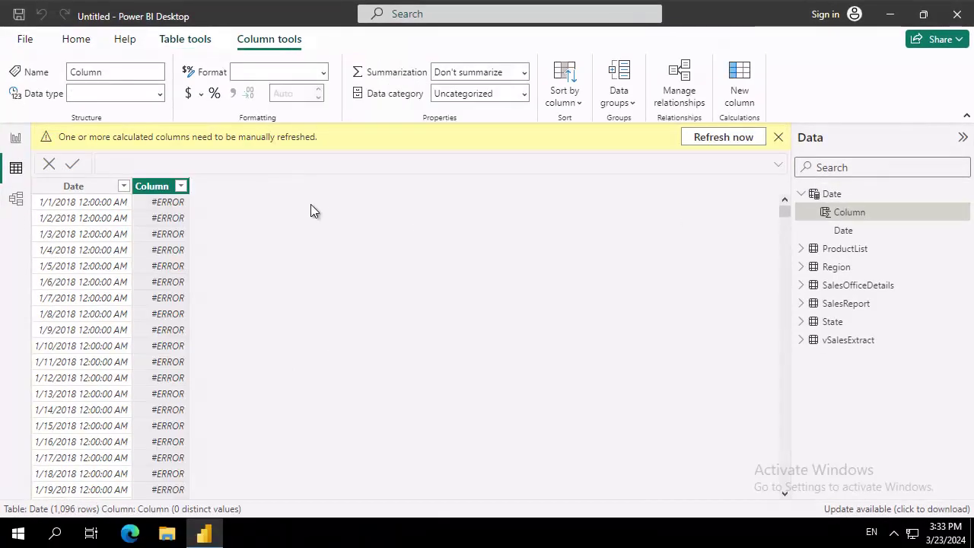
Define the new column as Year = FORMAT('Date'[Date], "YYYY") so it shows 2018
key(BackSpace)
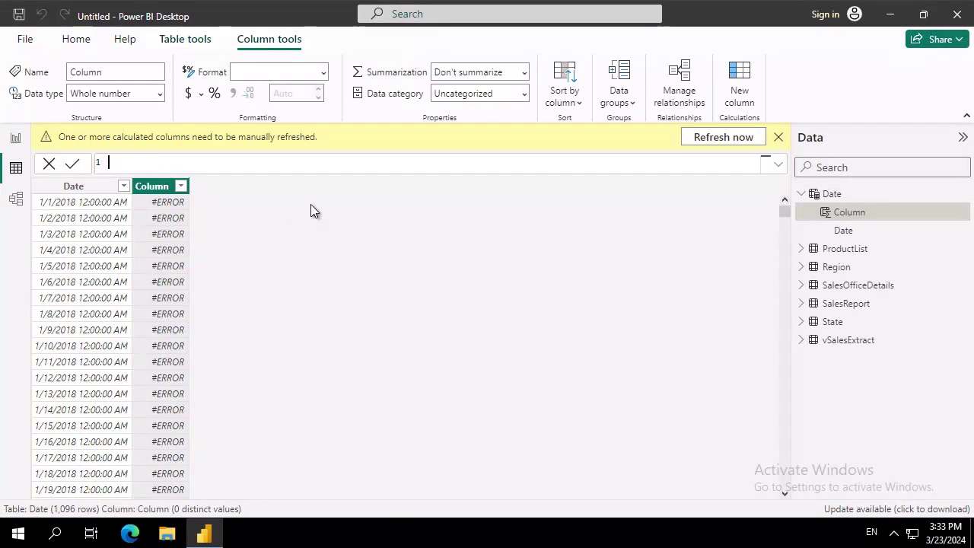
text(Year = FORMAT()
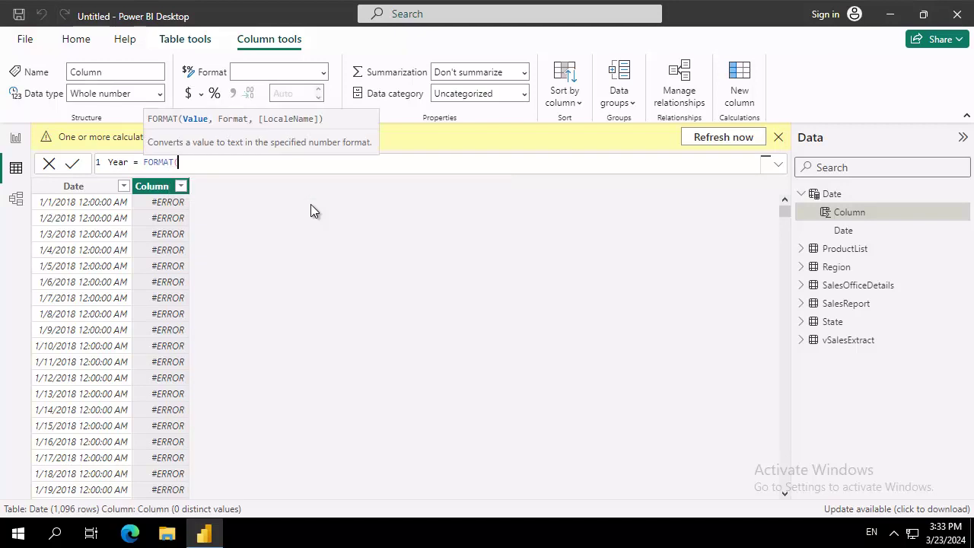
text(d)
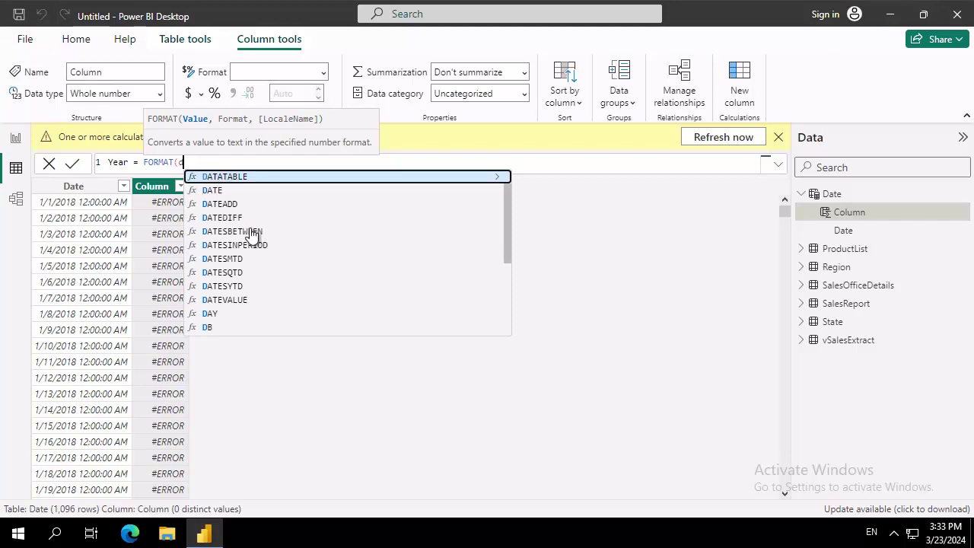
scroll(251, 236, down, 2)
scroll(286, 254, down, 2)
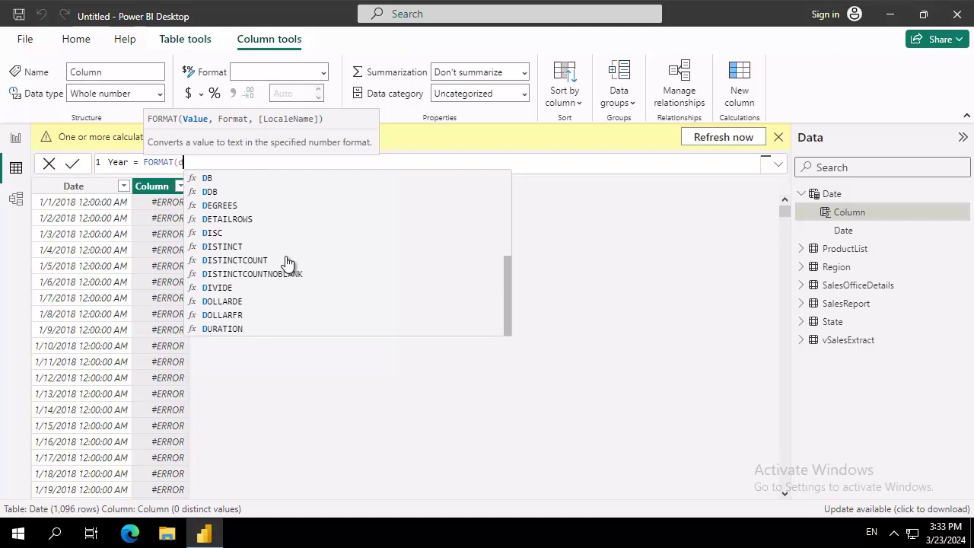
scroll(283, 261, up, 5)
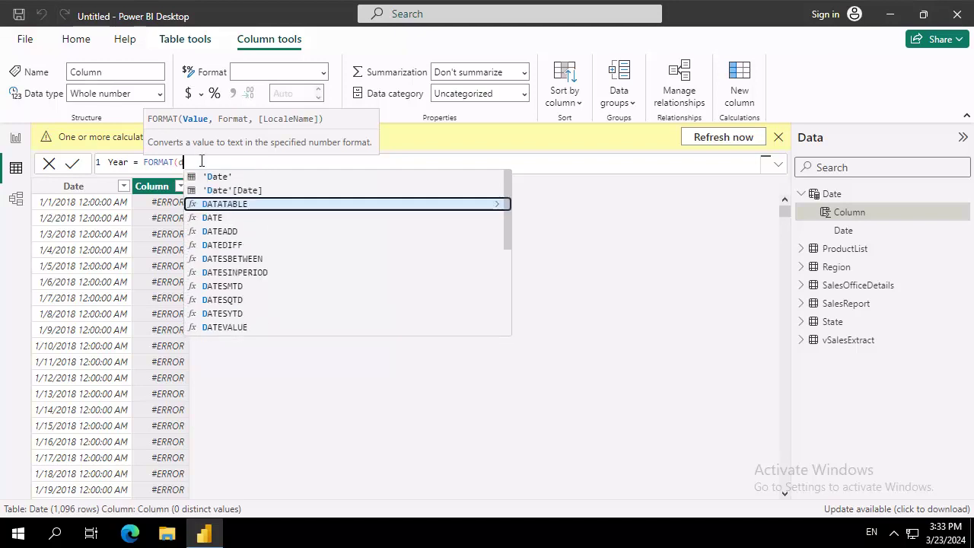
key(BackSpace)
text(date)
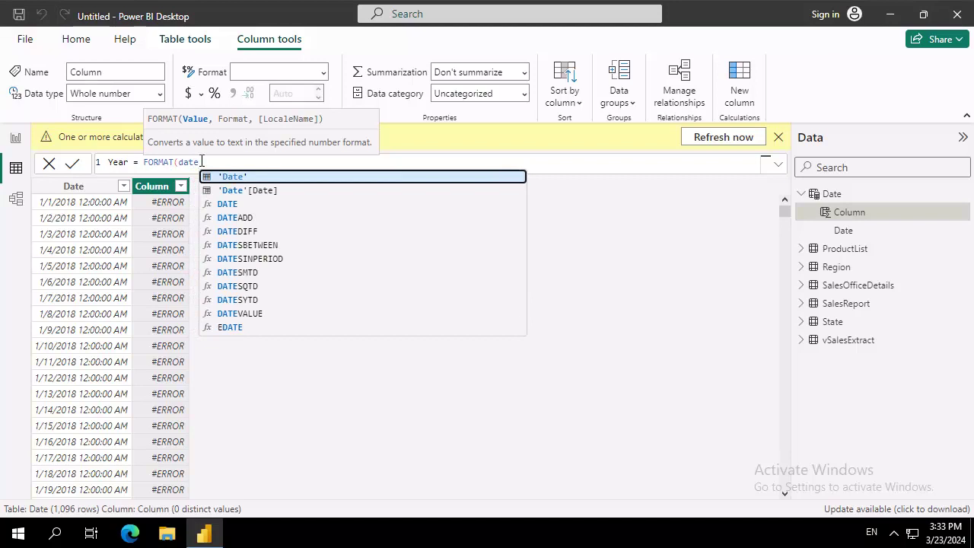
click(233, 190)
text(, )
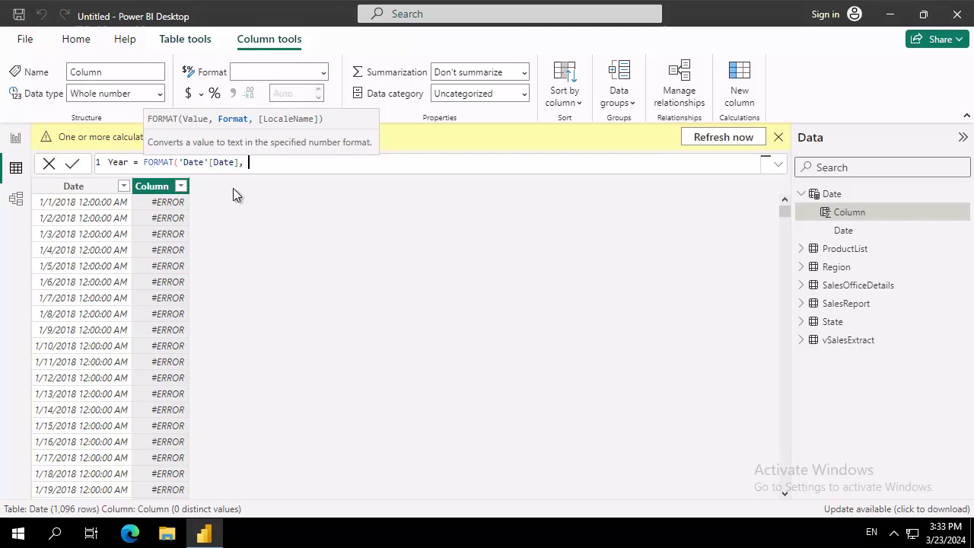
text("YYYY"))
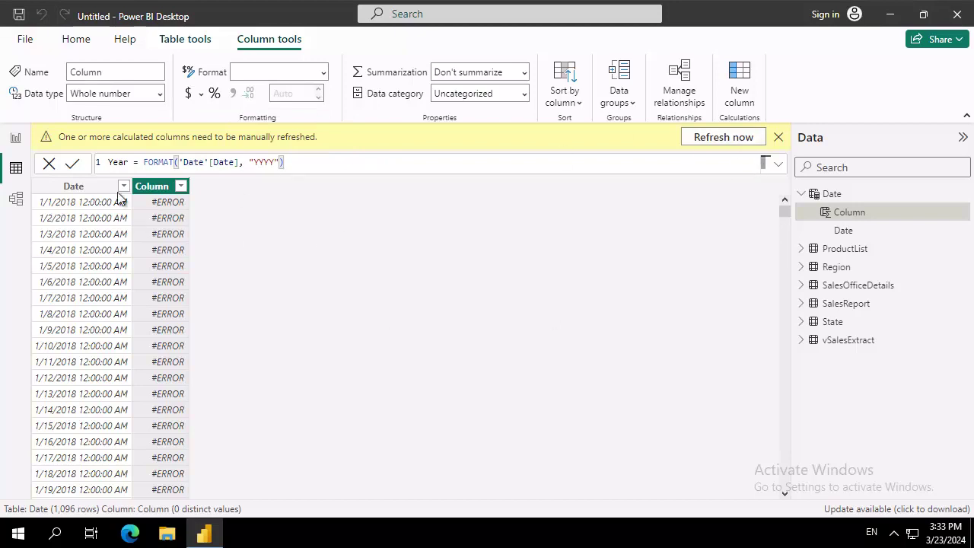
click(72, 163)
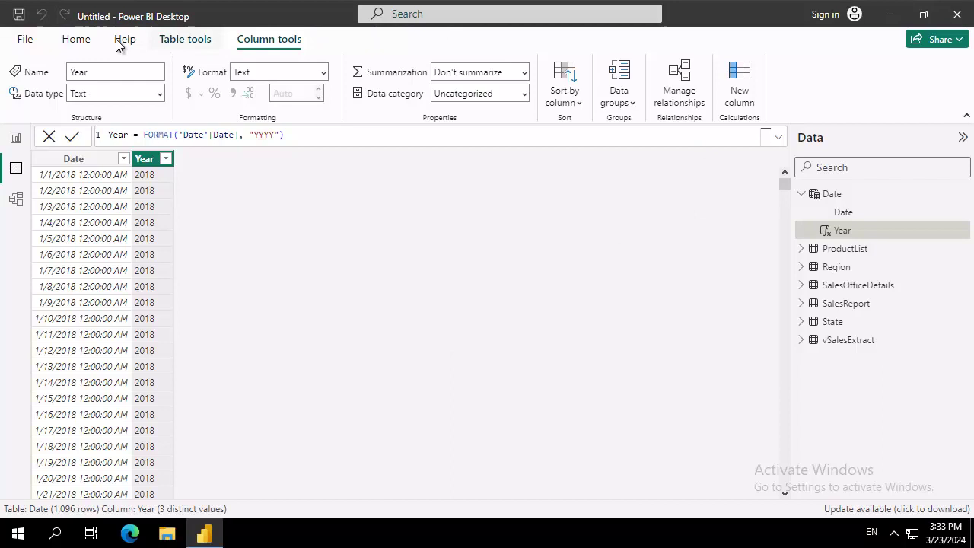
Create a MOnth column with FORMAT('Date'[Date], "MMM") showing short month names like Jan
click(164, 39)
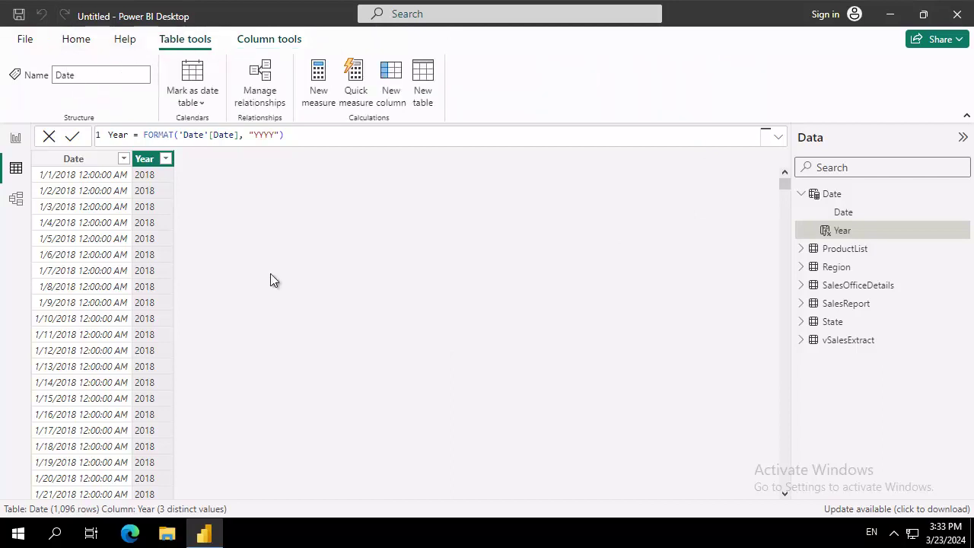
click(390, 83)
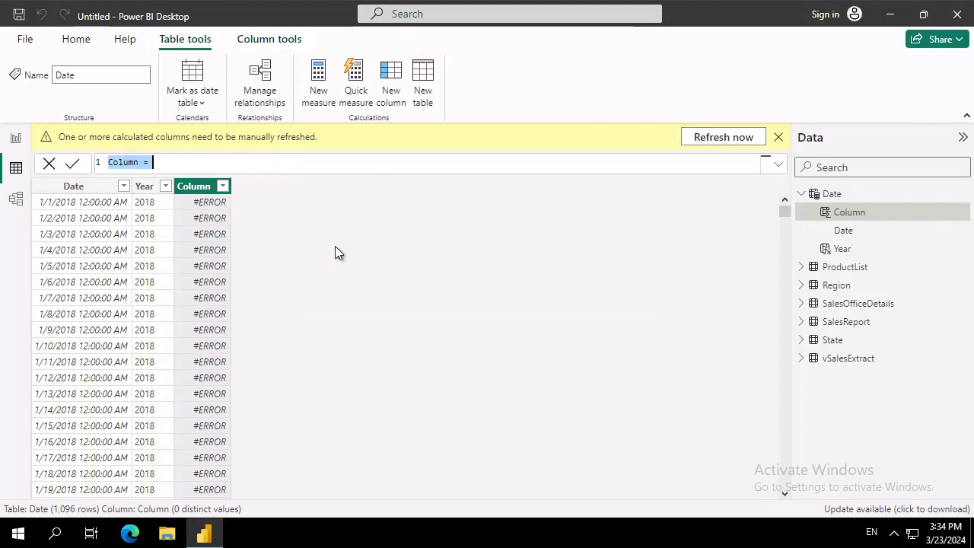
key(BackSpace)
text(MOnth)
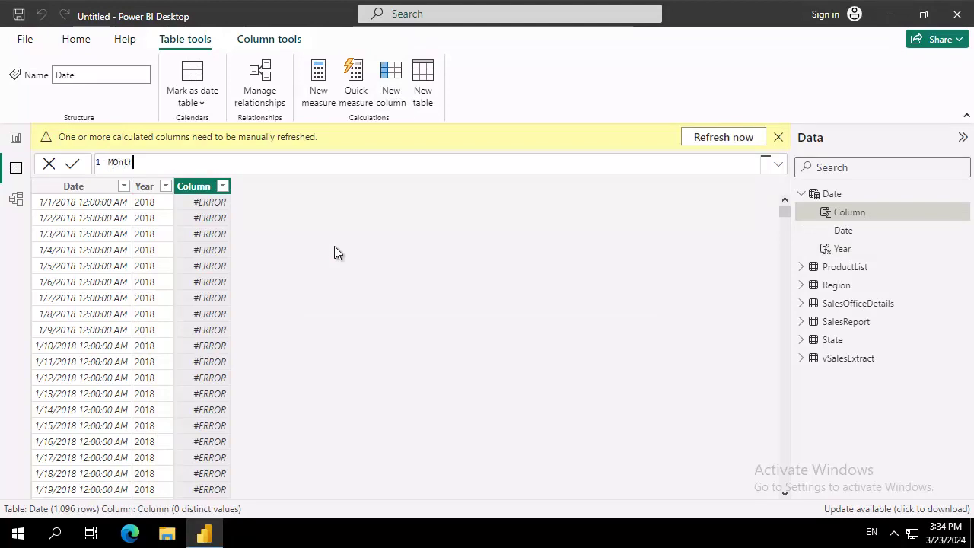
text( = FORMAT)
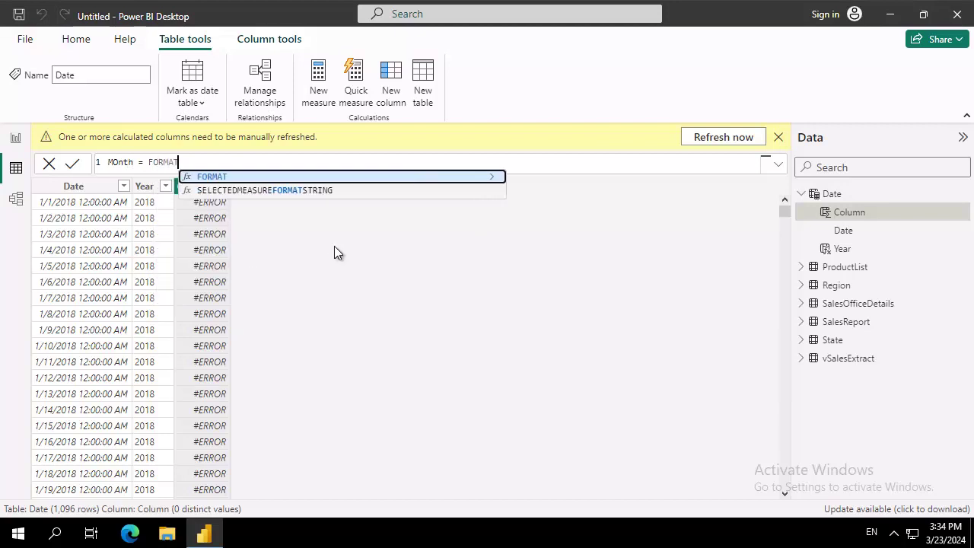
text((dat)
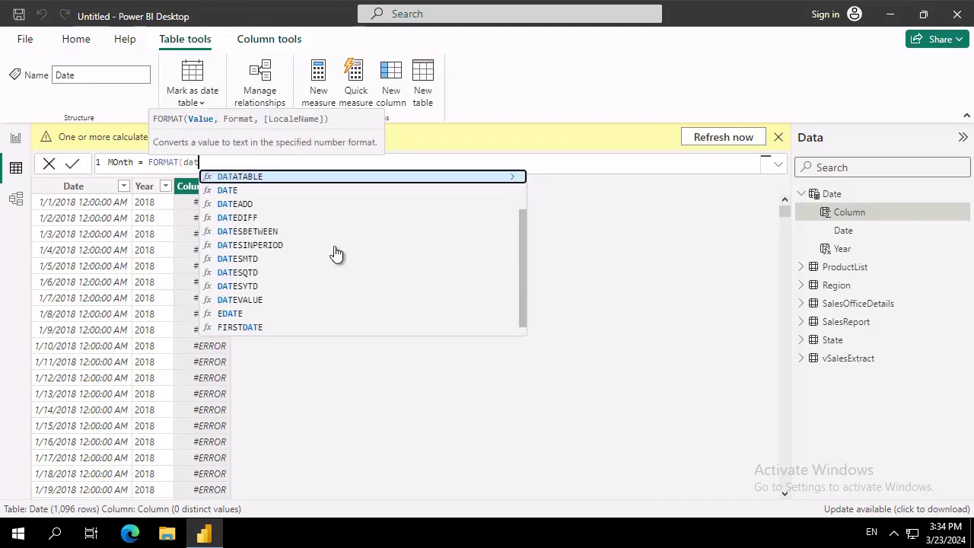
text(e)
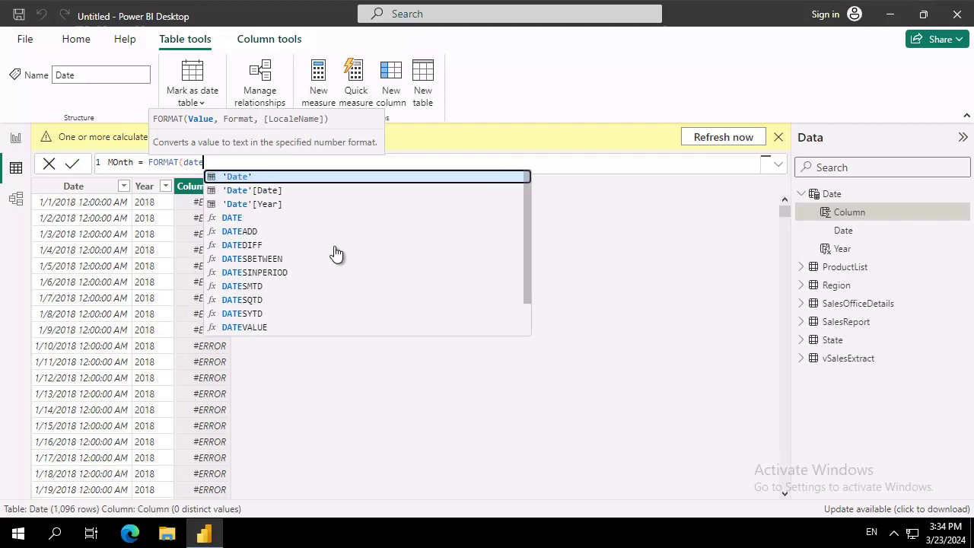
click(278, 190)
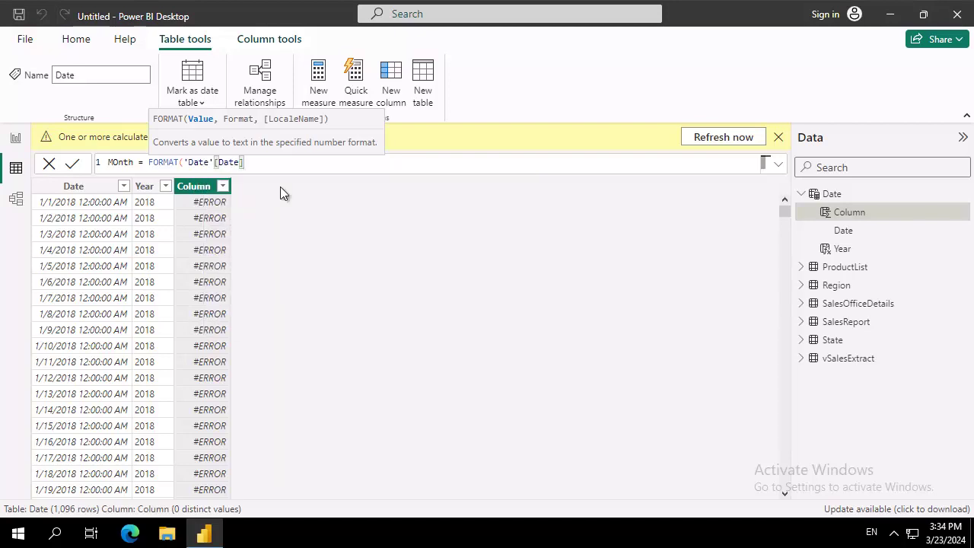
text(, "MMM")
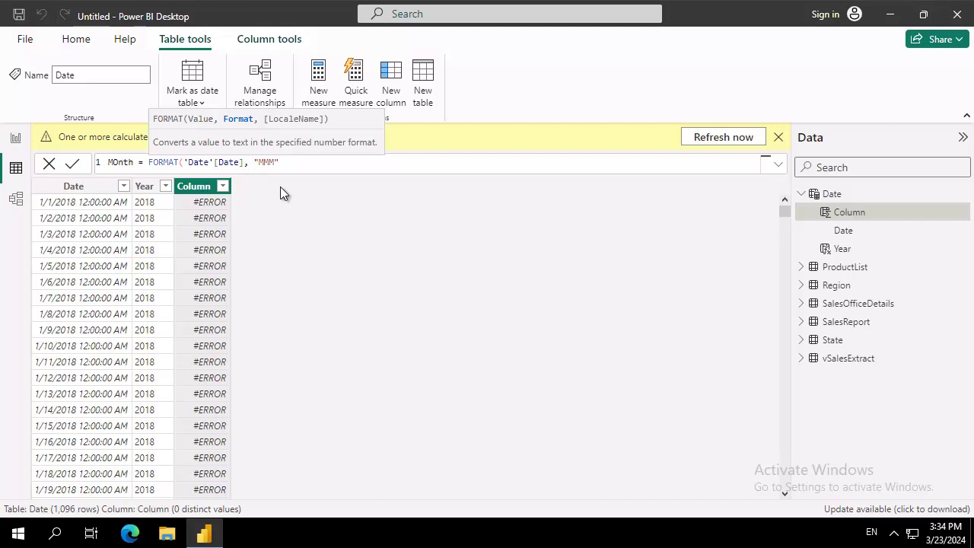
text())
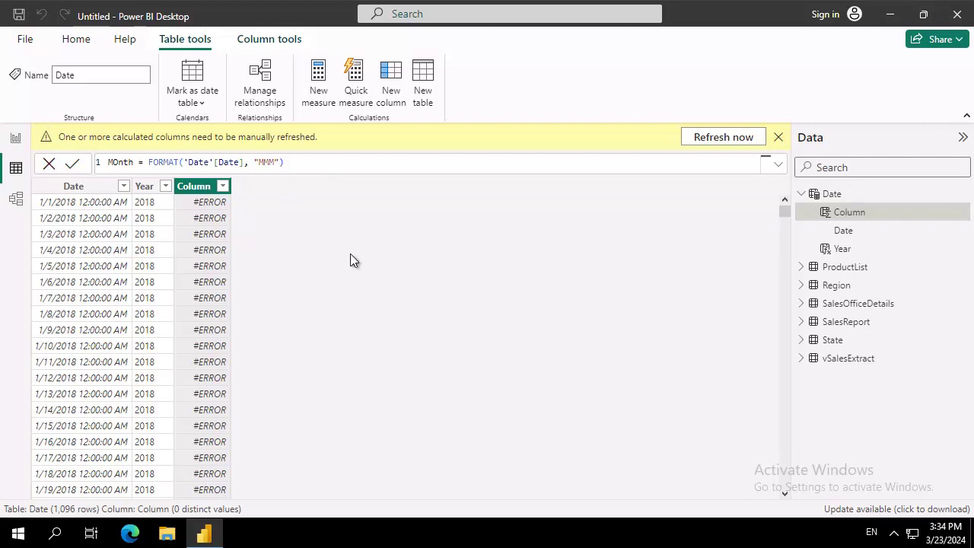
key(Return)
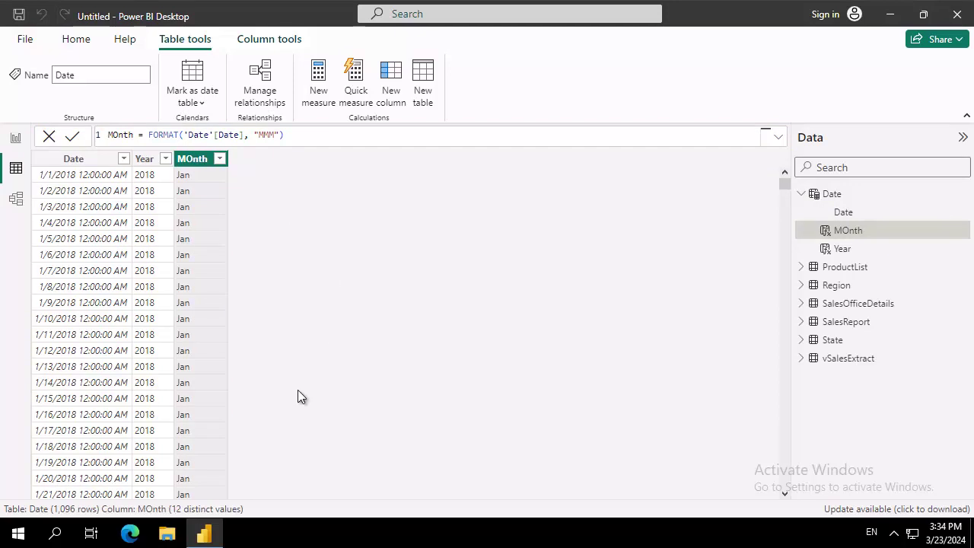
Create a Day column with FORMAT('Date'[Date], "DD") showing two-digit days 01 to 31
click(388, 79)
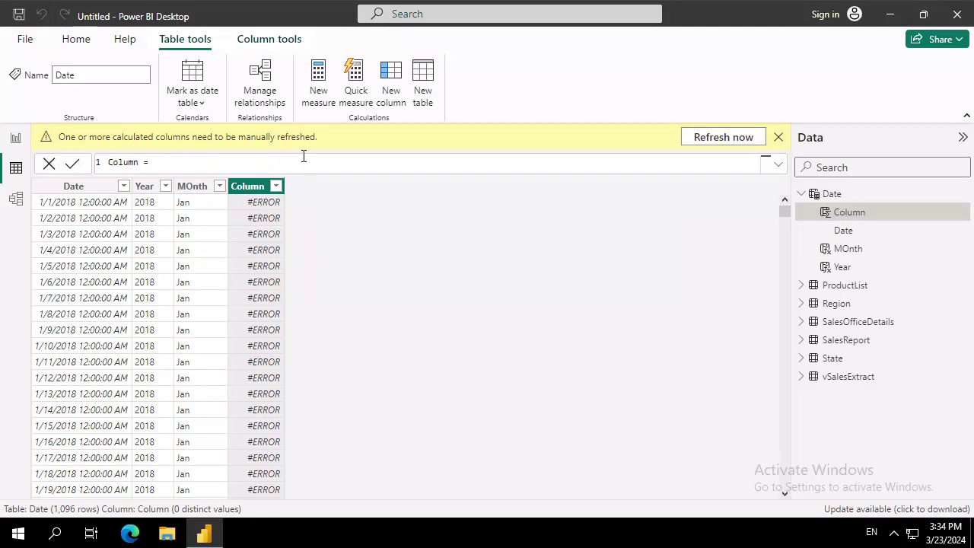
key(BackSpace)
key(BackSpace)
key(BackSpace)
key(BackSpace)
key(BackSpace)
key(BackSpace)
key(BackSpace)
key(BackSpace)
key(BackSpace)
text(Day = FORMAT()
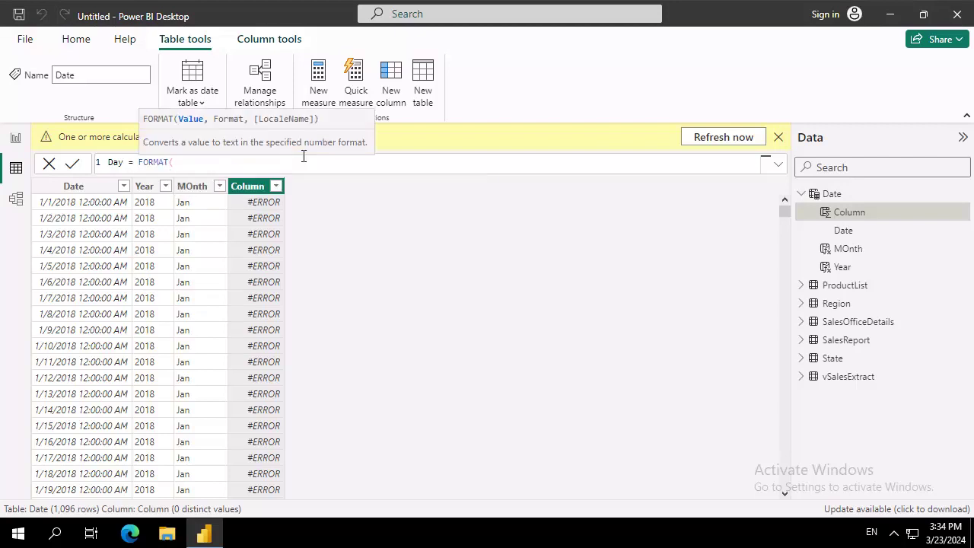
text(date)
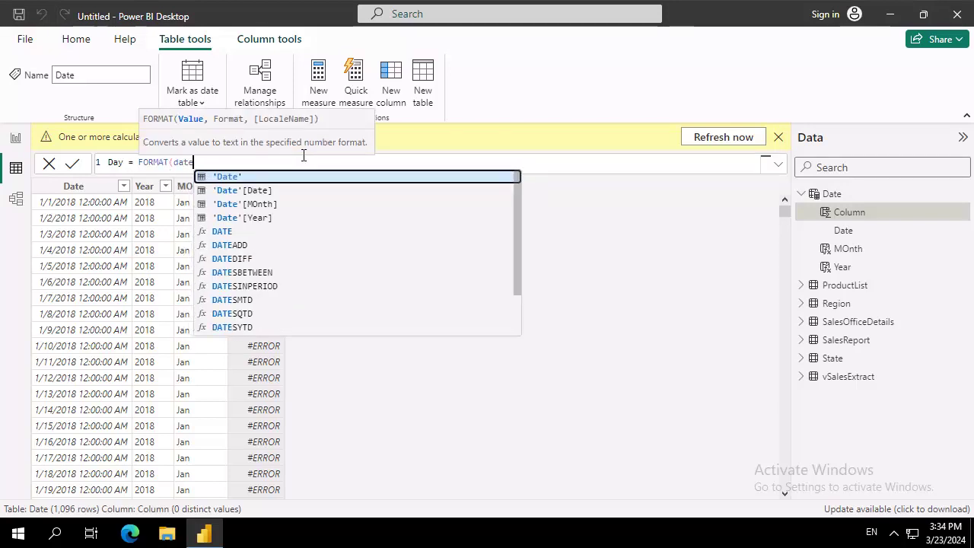
click(279, 196)
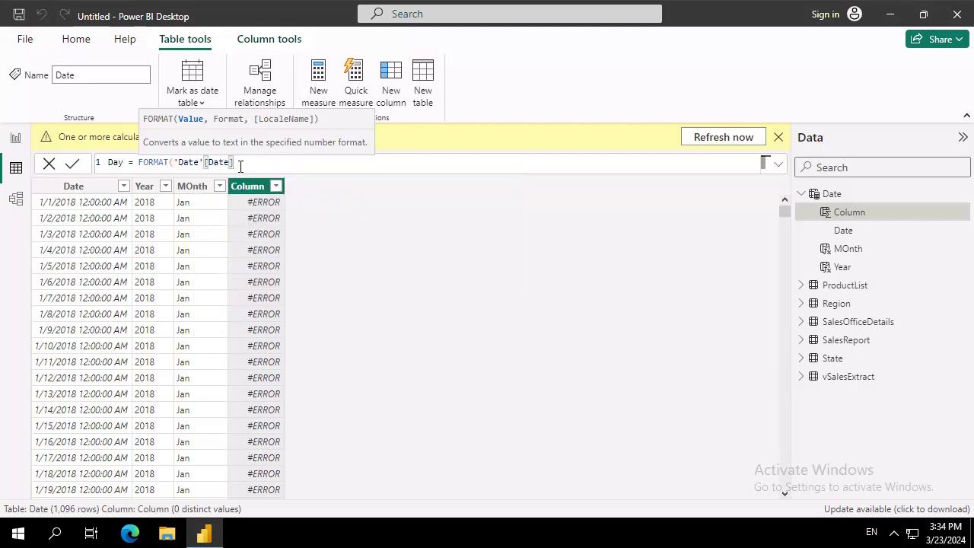
text(, "DD")
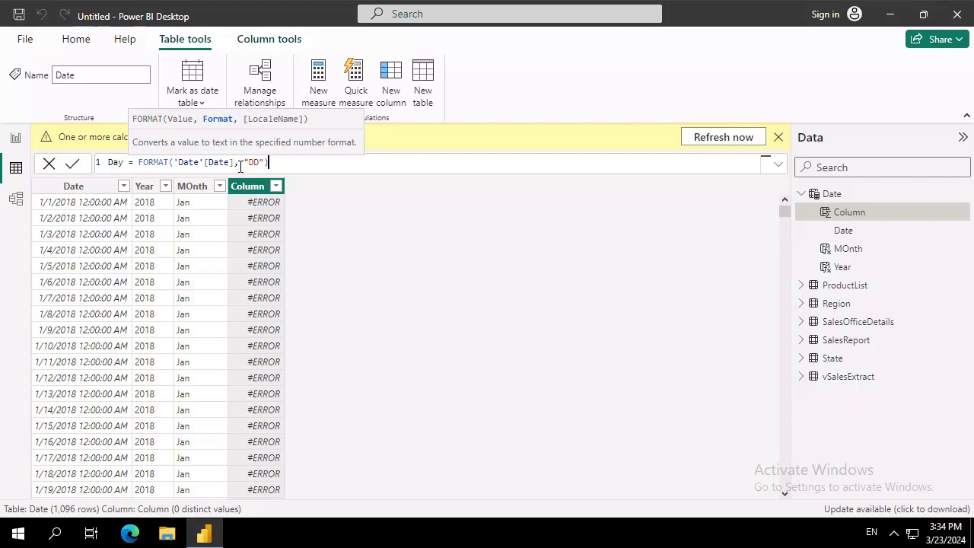
text())
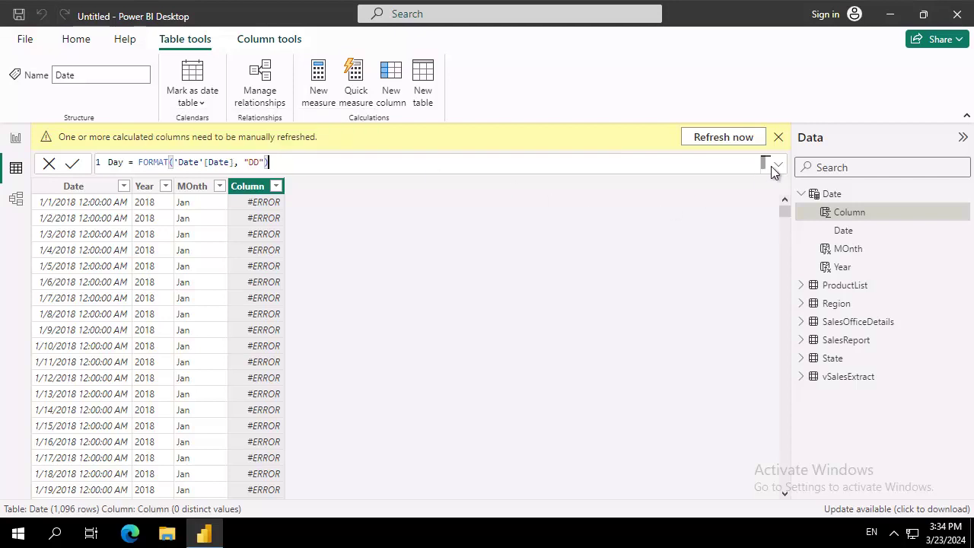
click(72, 165)
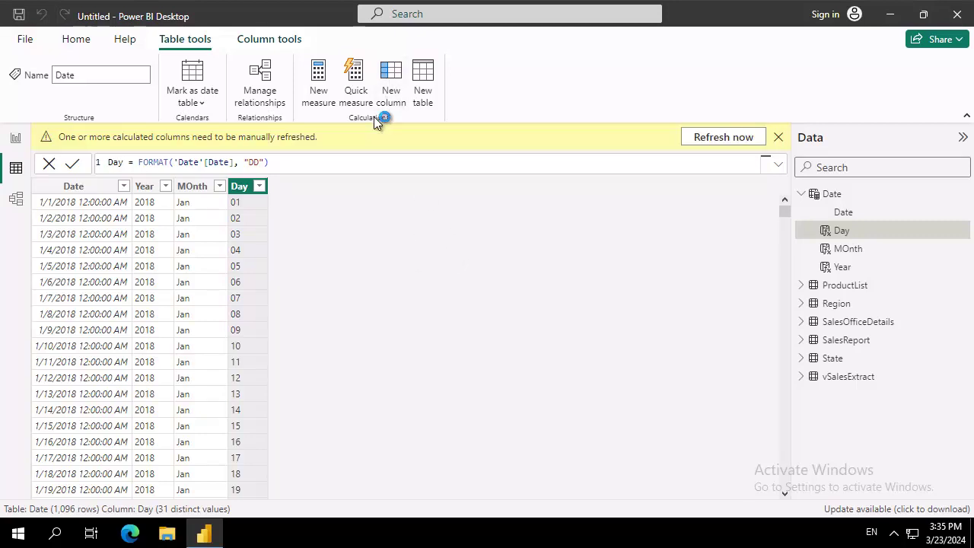
Create a Quarter column with FORMAT('Date'[Date], "Q") showing quarter numbers 1 to 4
text(D)
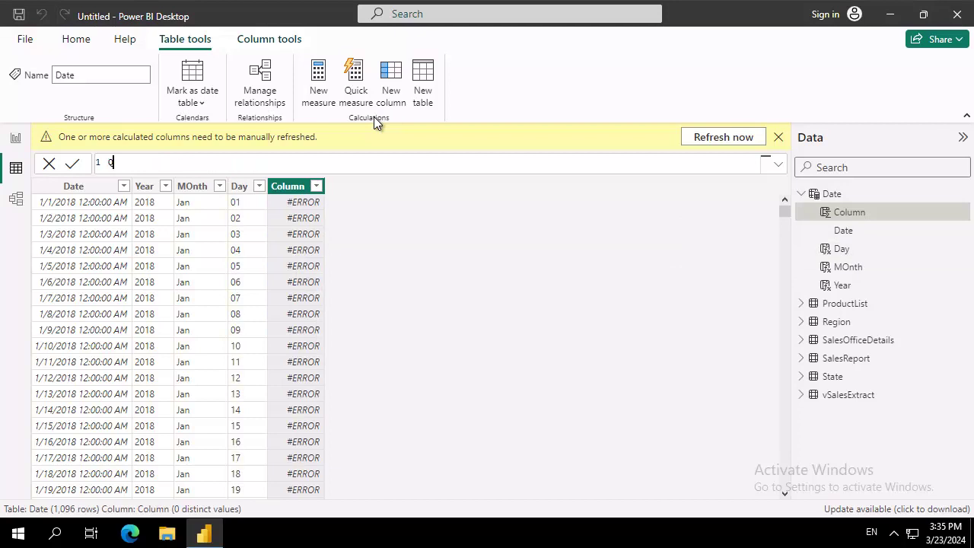
text(uarter = FOR)
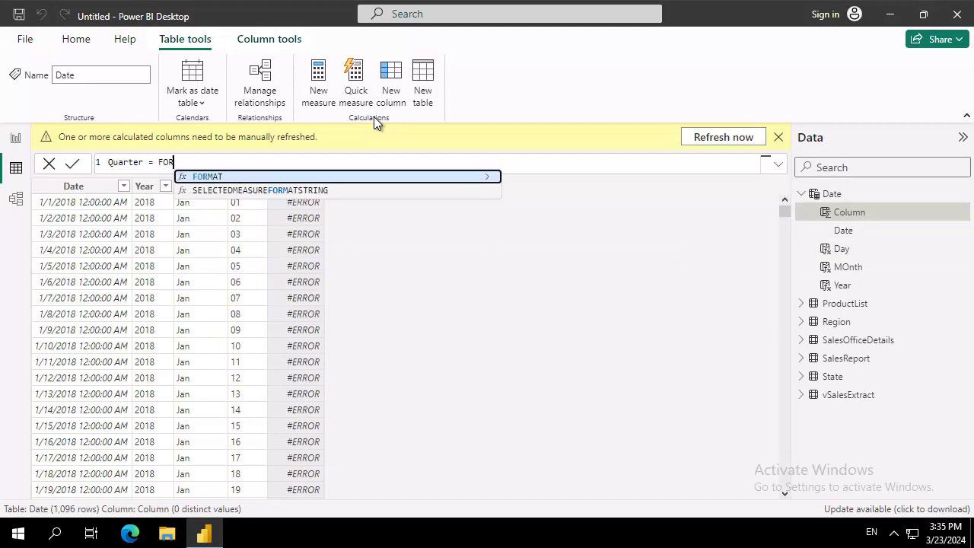
text(MAT (DA)
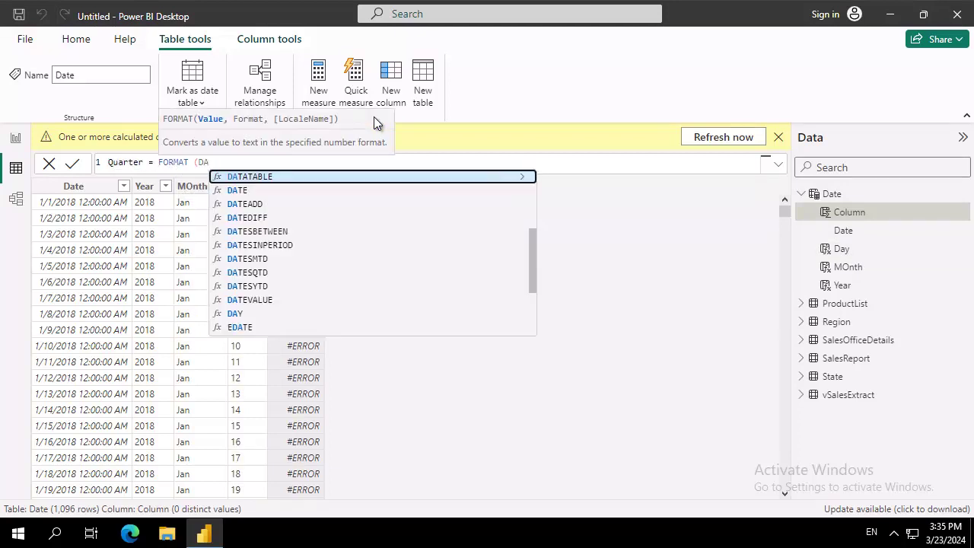
text(t)
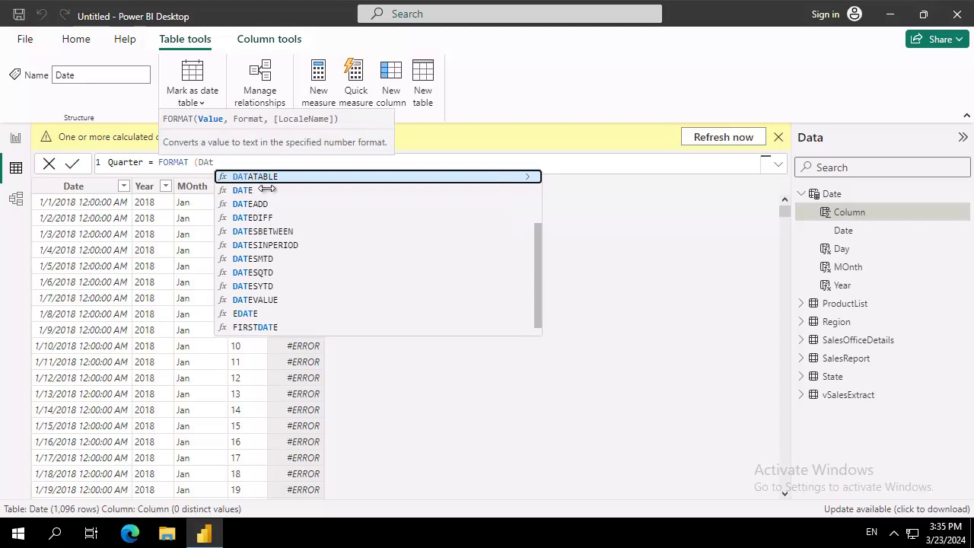
text(e)
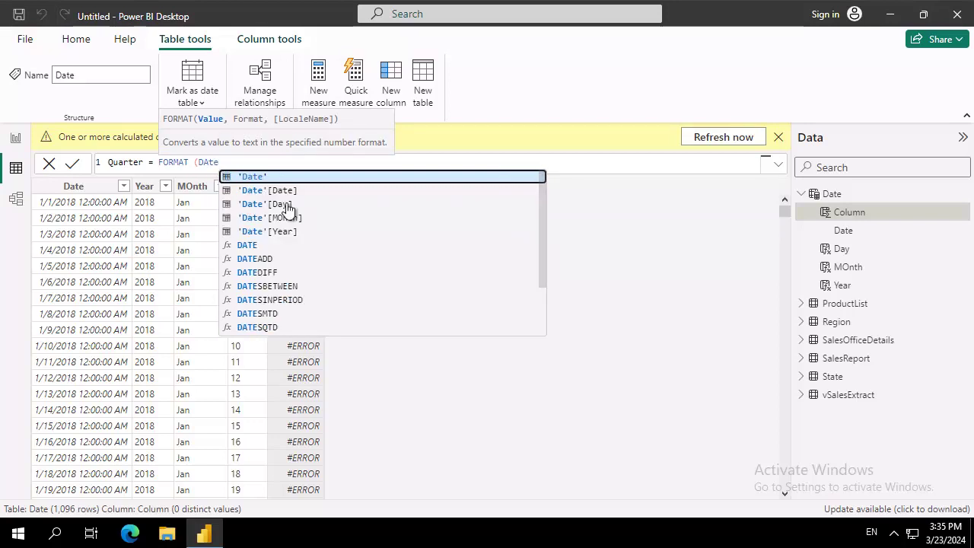
click(279, 190)
text(,)
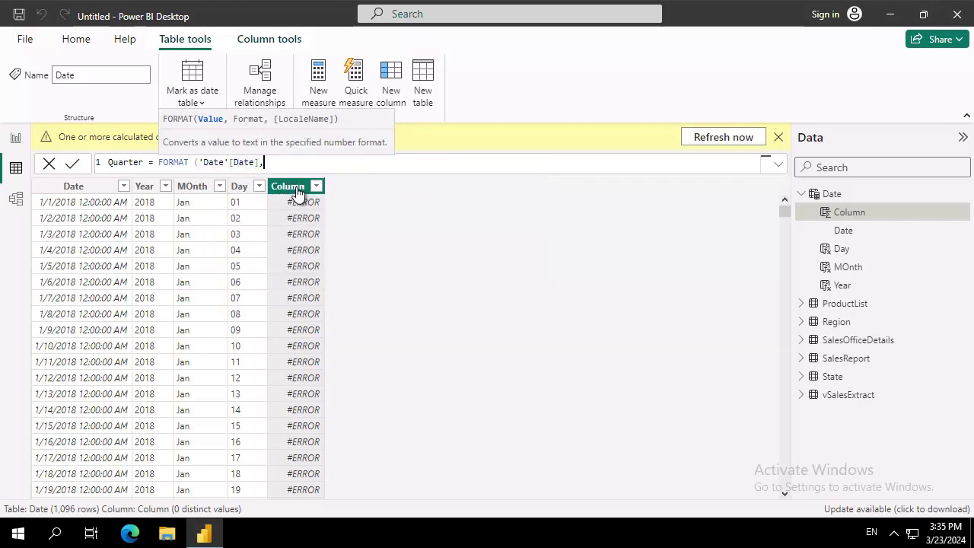
text( "q")
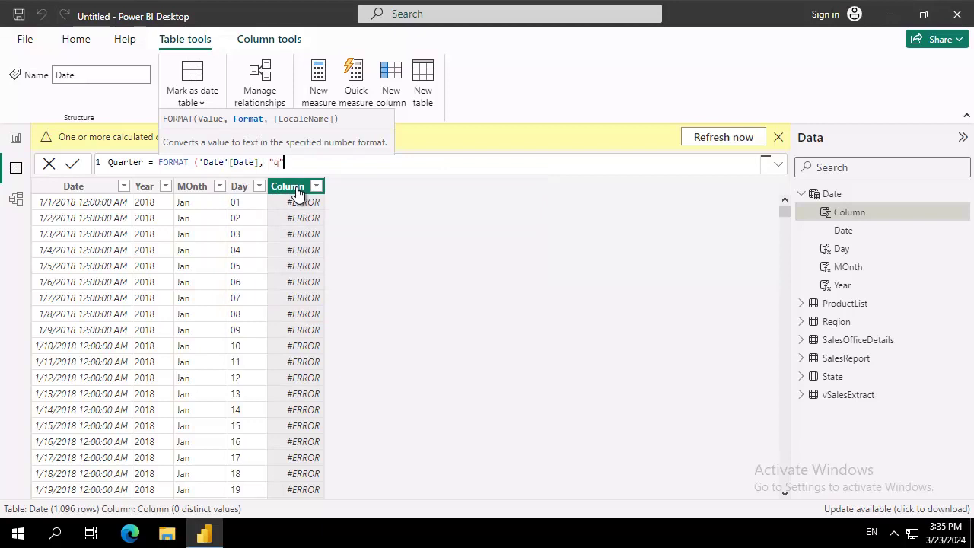
key(BackSpace)
text(Q"))
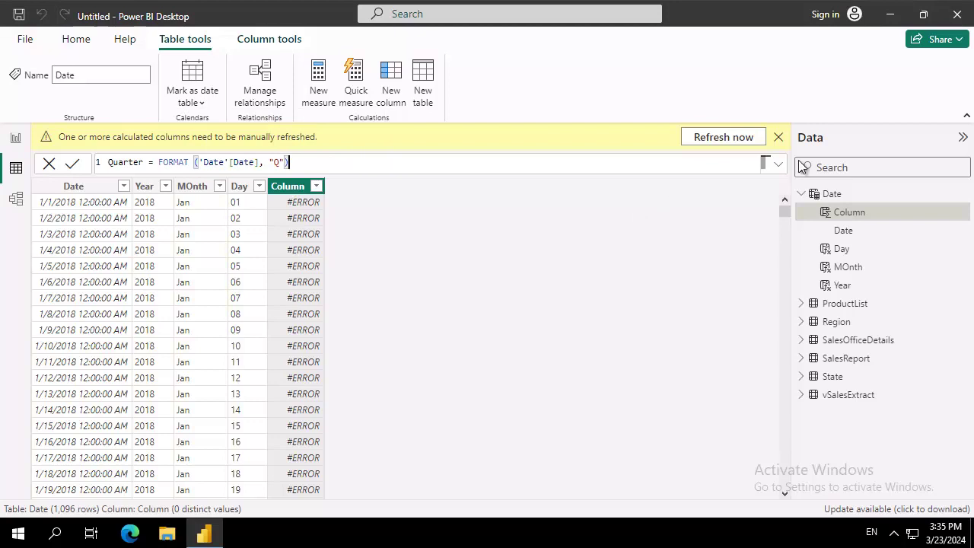
click(73, 163)
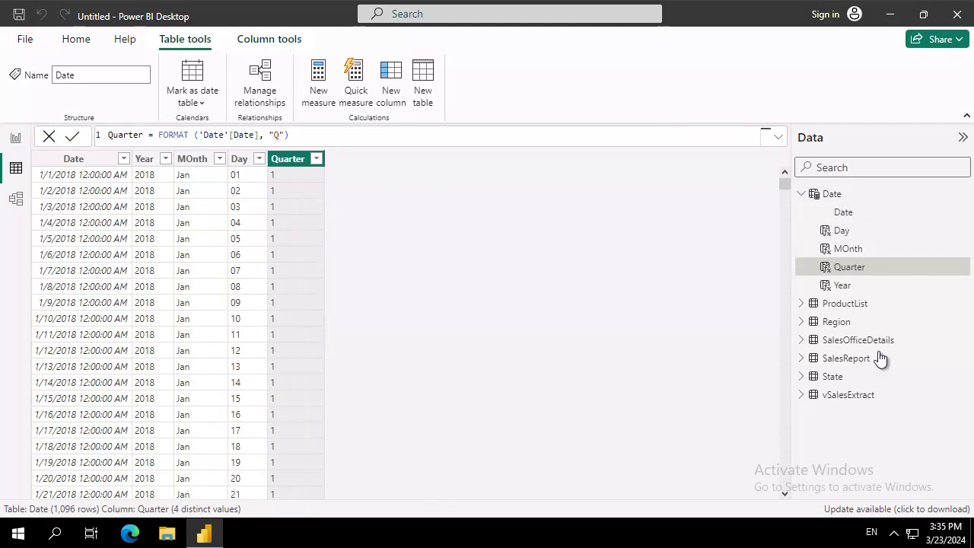
click(833, 196)
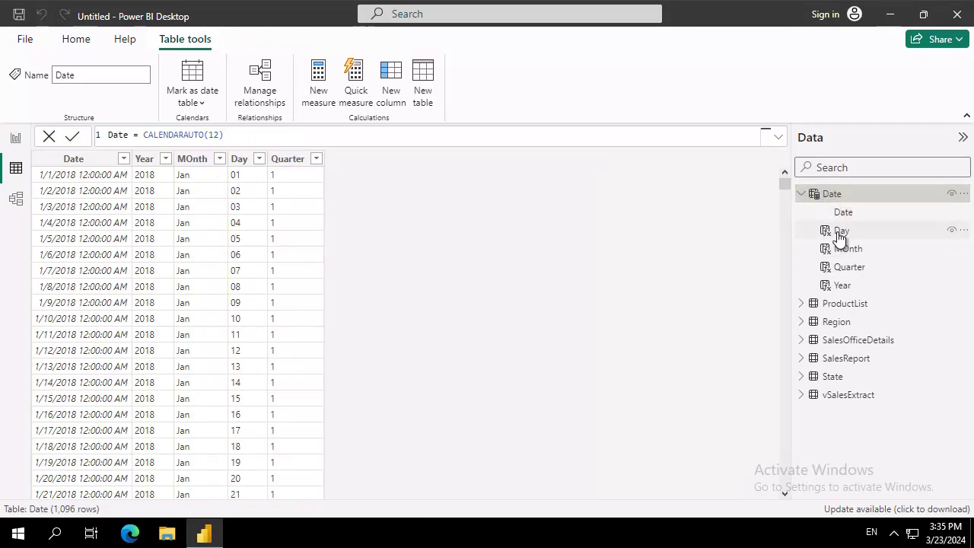
click(840, 230)
click(847, 248)
click(847, 267)
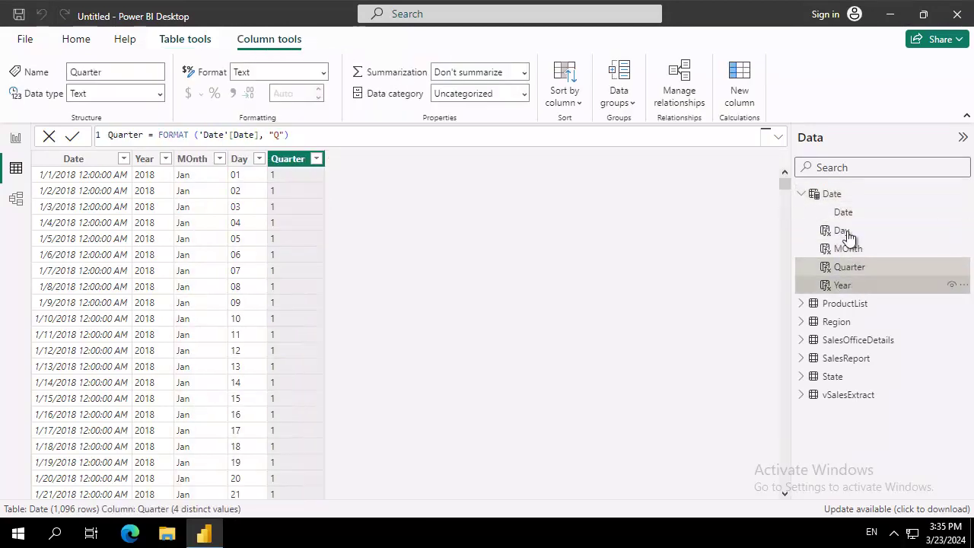
click(843, 283)
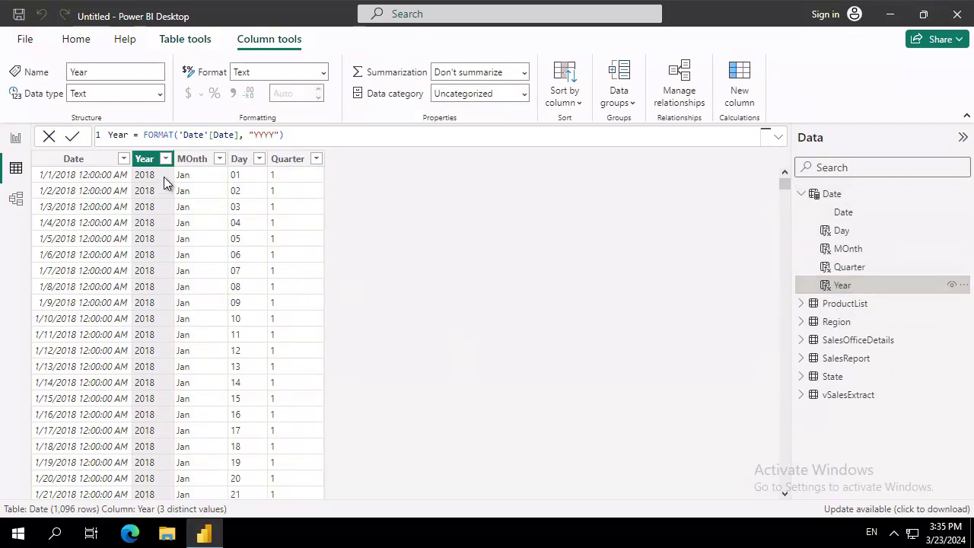
click(217, 190)
click(251, 176)
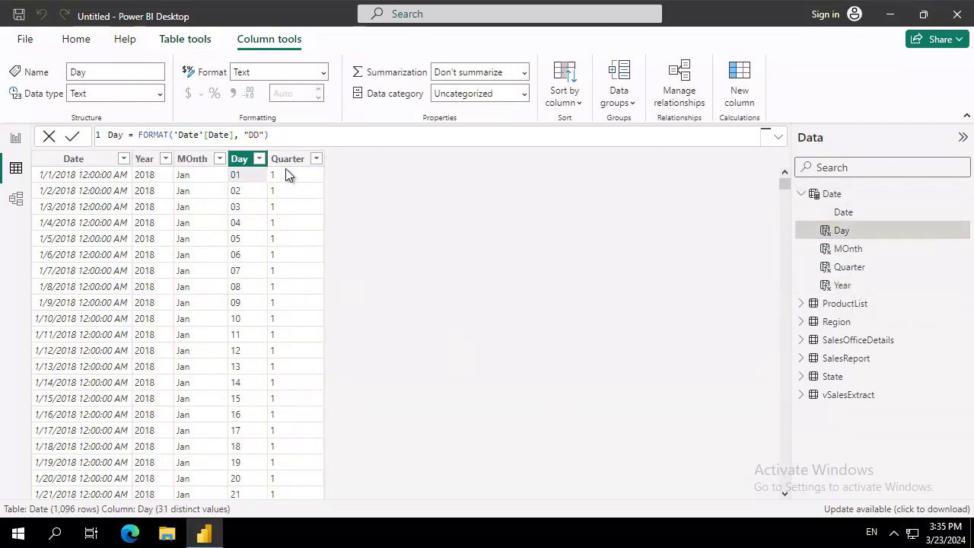
click(285, 171)
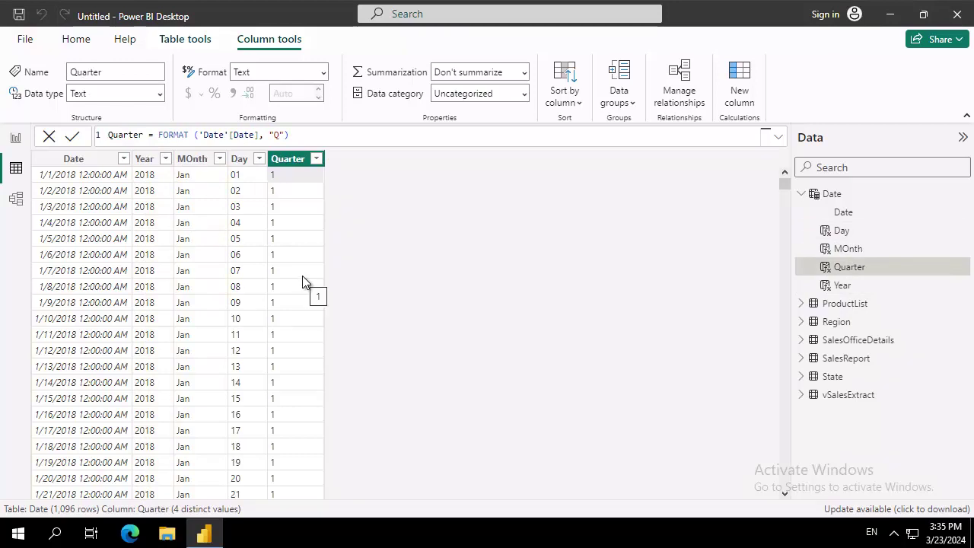